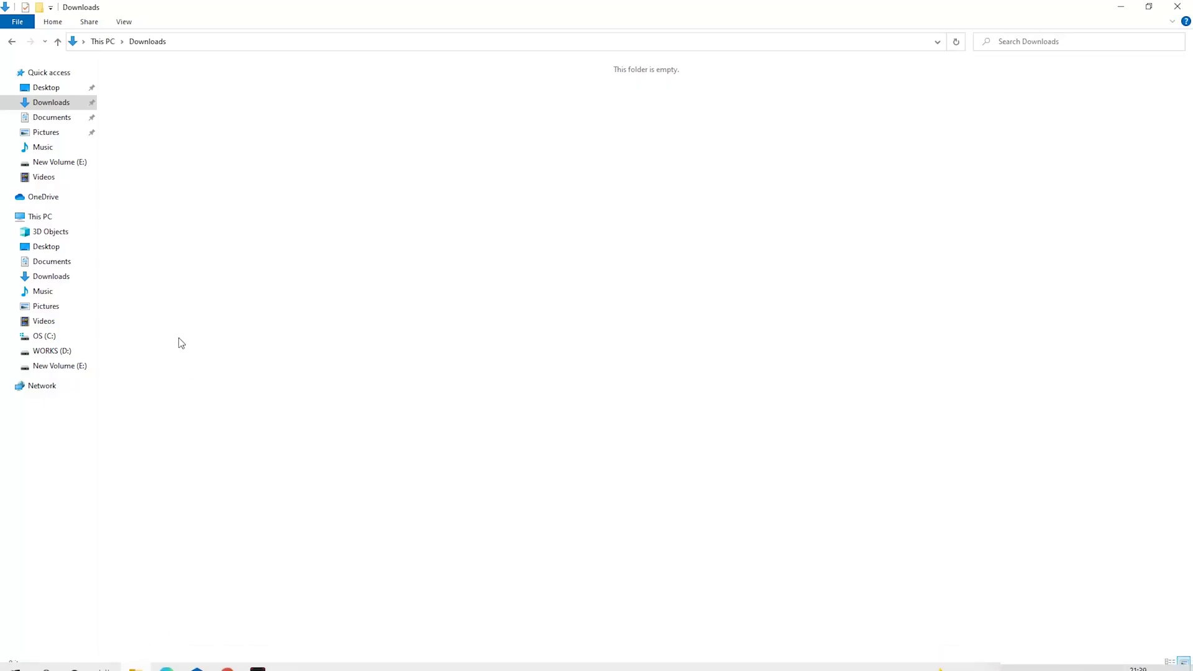
Create a folder named Miner in Downloads and launch Windows Security.
right_click(220, 250)
mouse_move(280, 409)
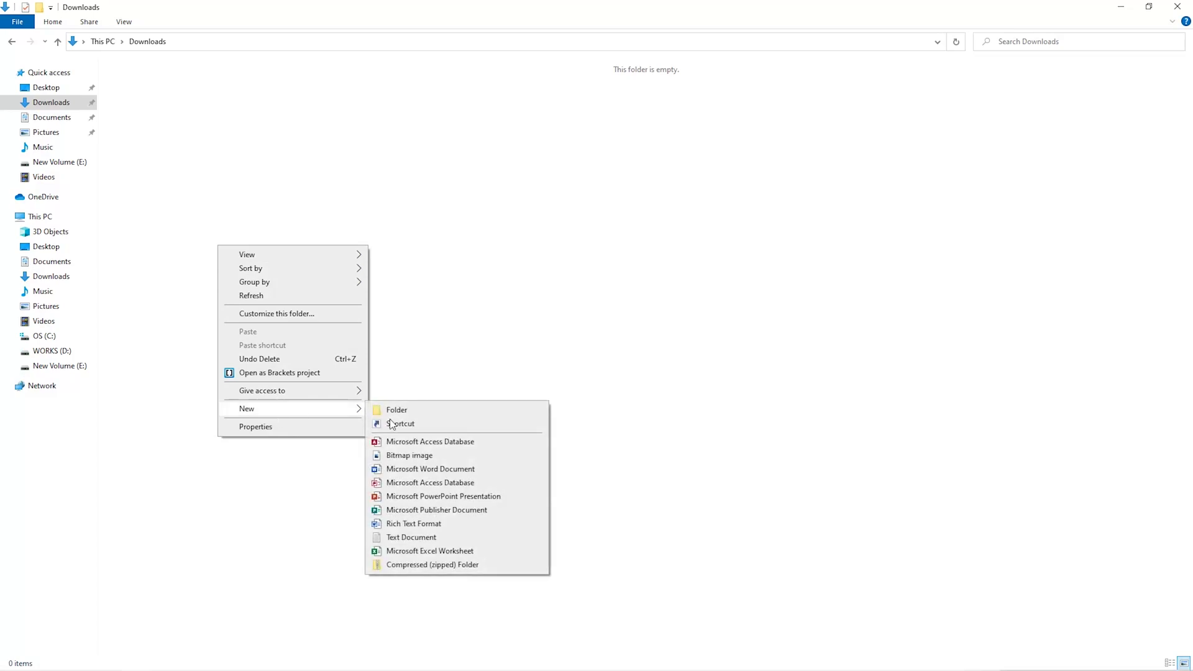
left_click(424, 415)
type("Mi")
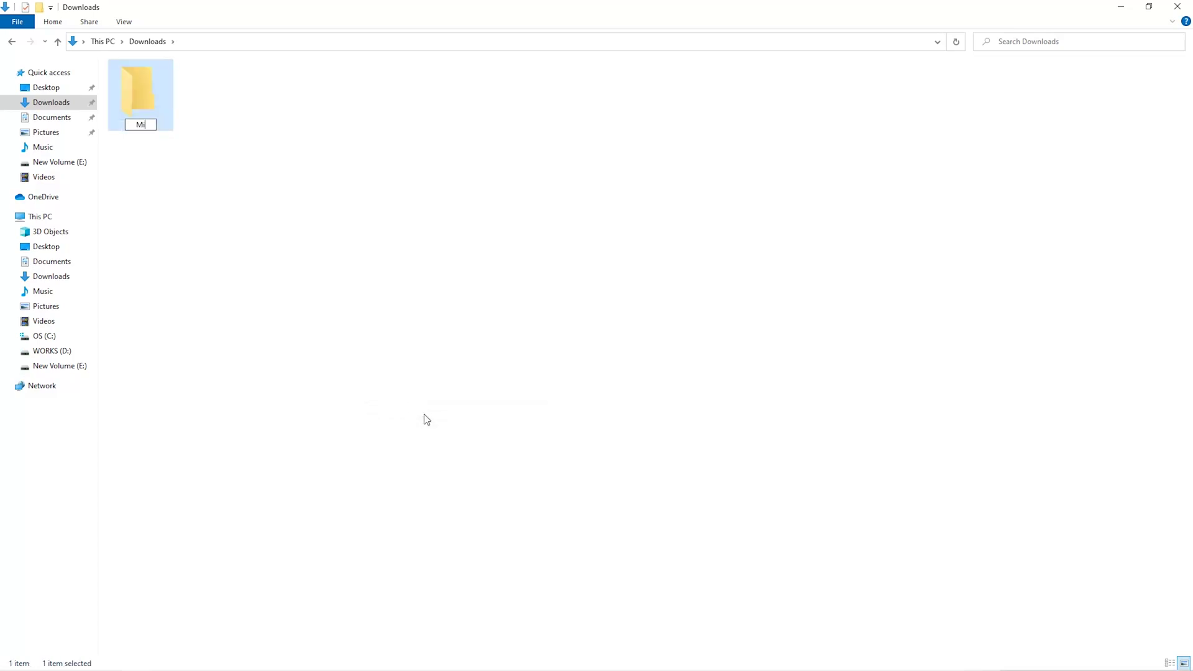
type("ner")
key("Return")
key("super")
type("sec")
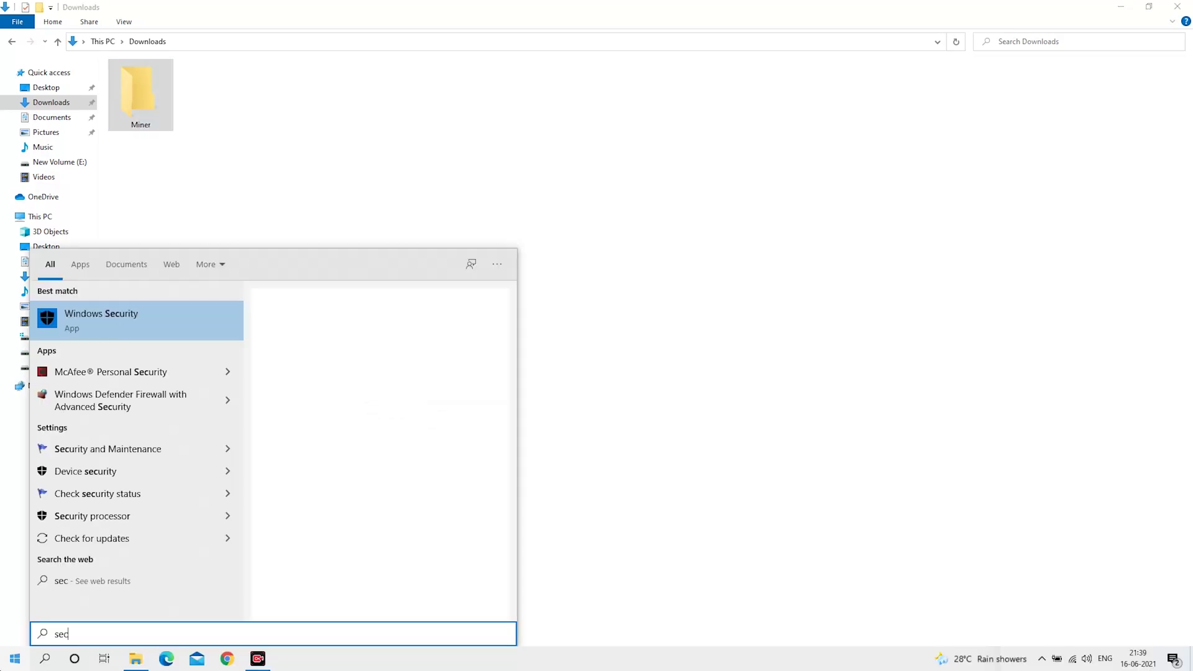
type("ur")
key("Return")
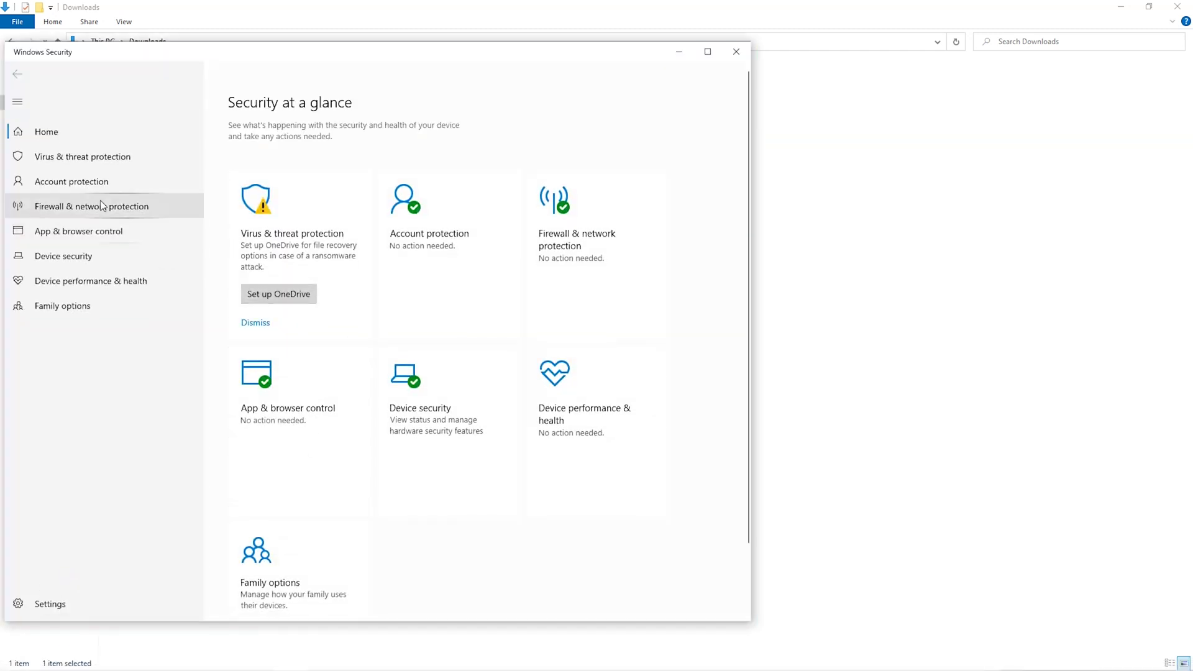
Add the Downloads\Miner folder as a Defender exclusion under Virus & threat protection settings.
left_click(91, 156)
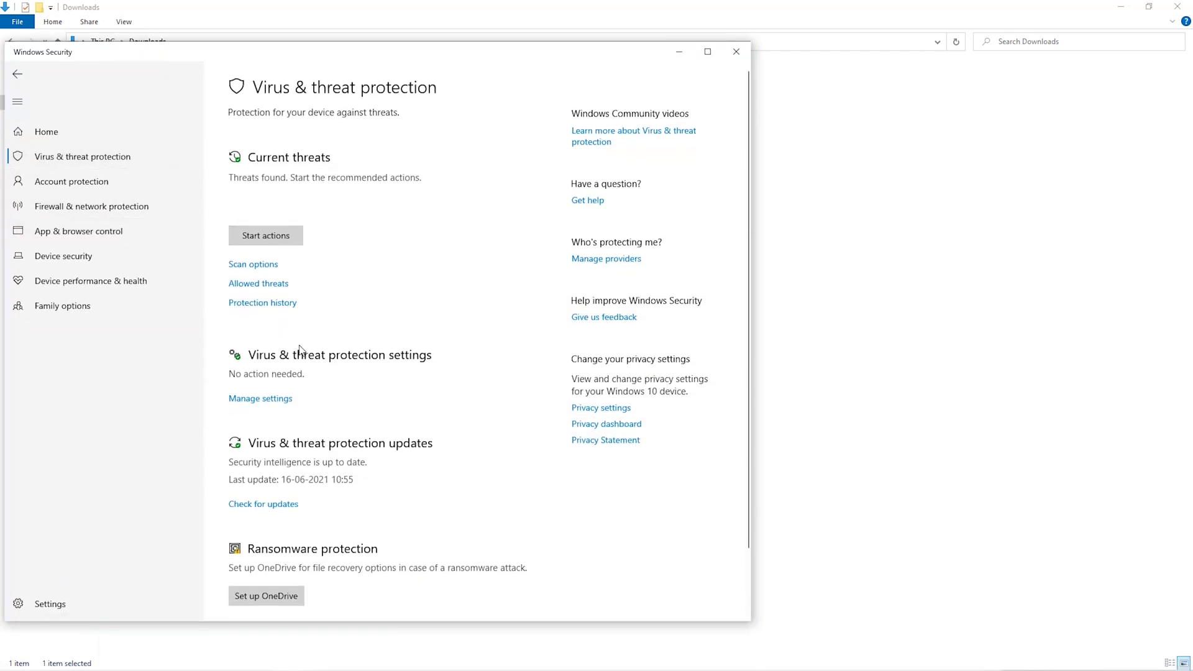
scroll(301, 350, "down", 2)
left_click(278, 328)
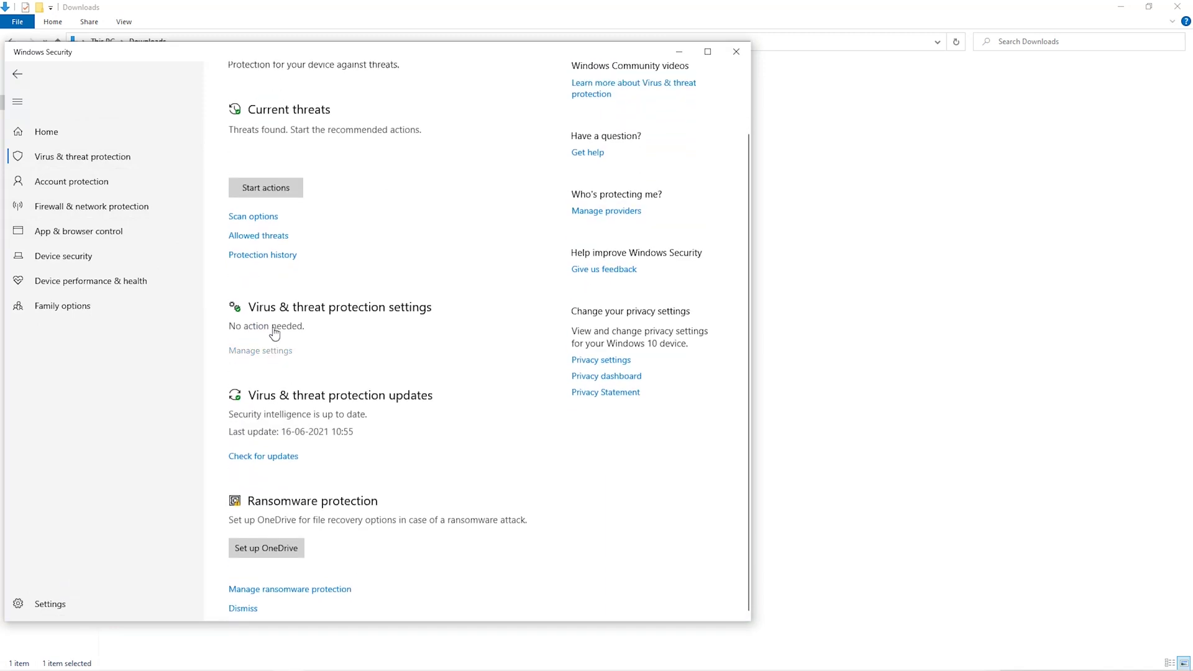
scroll(294, 412, "down", 4)
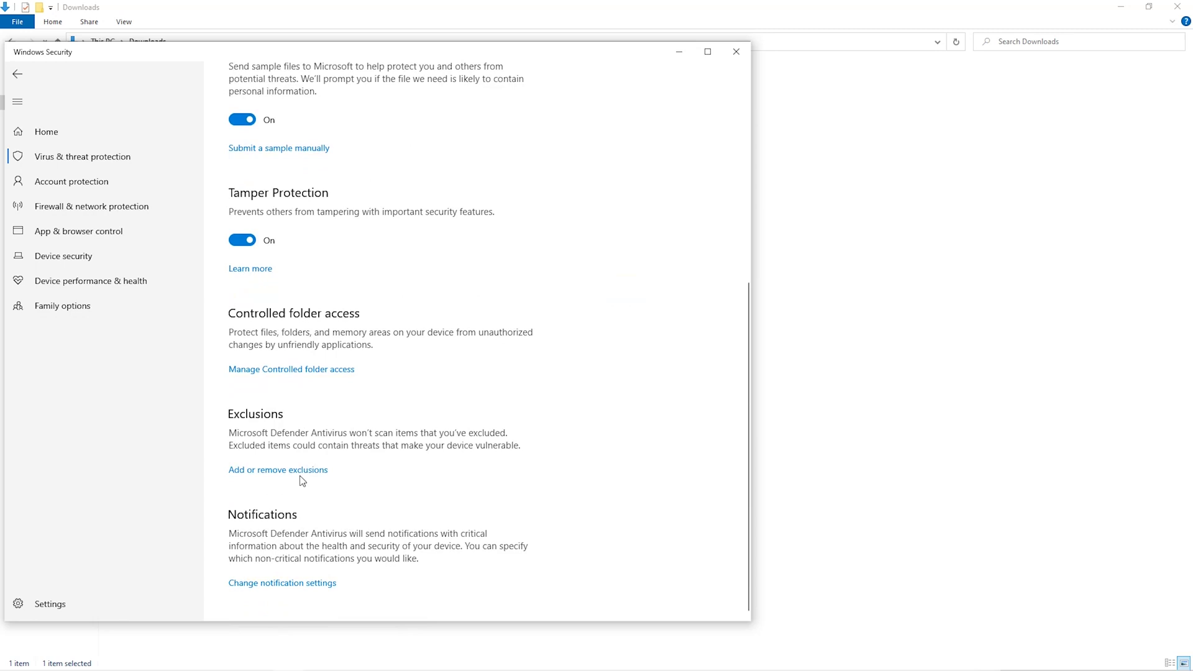
left_click(294, 471)
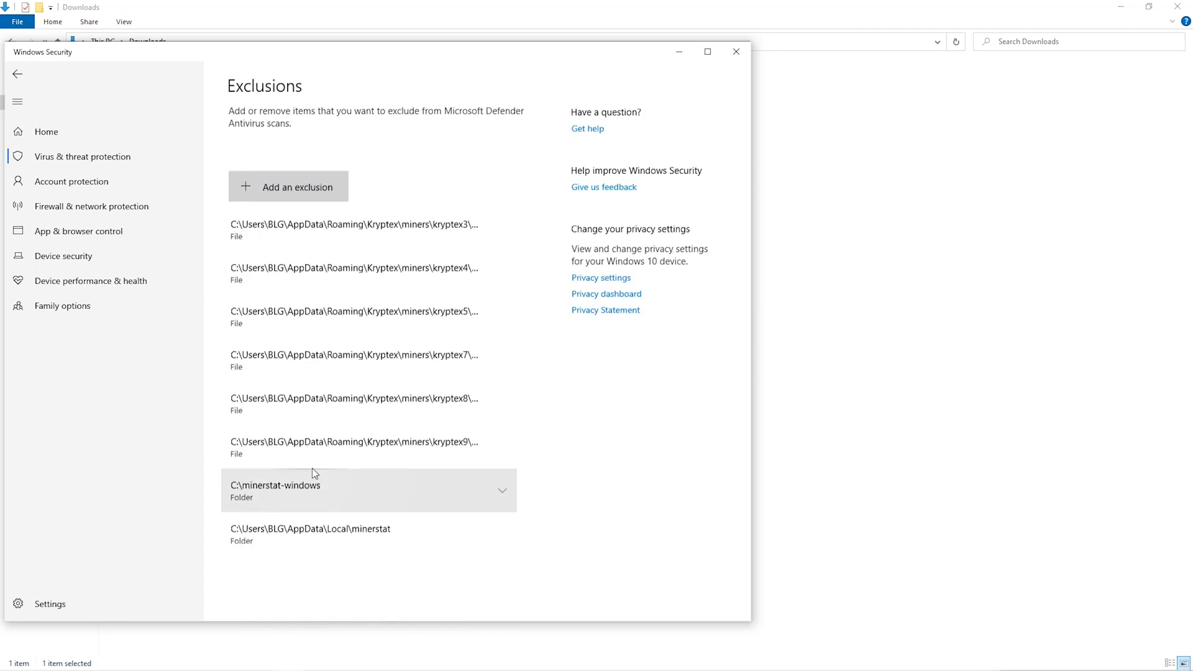
left_click(332, 194)
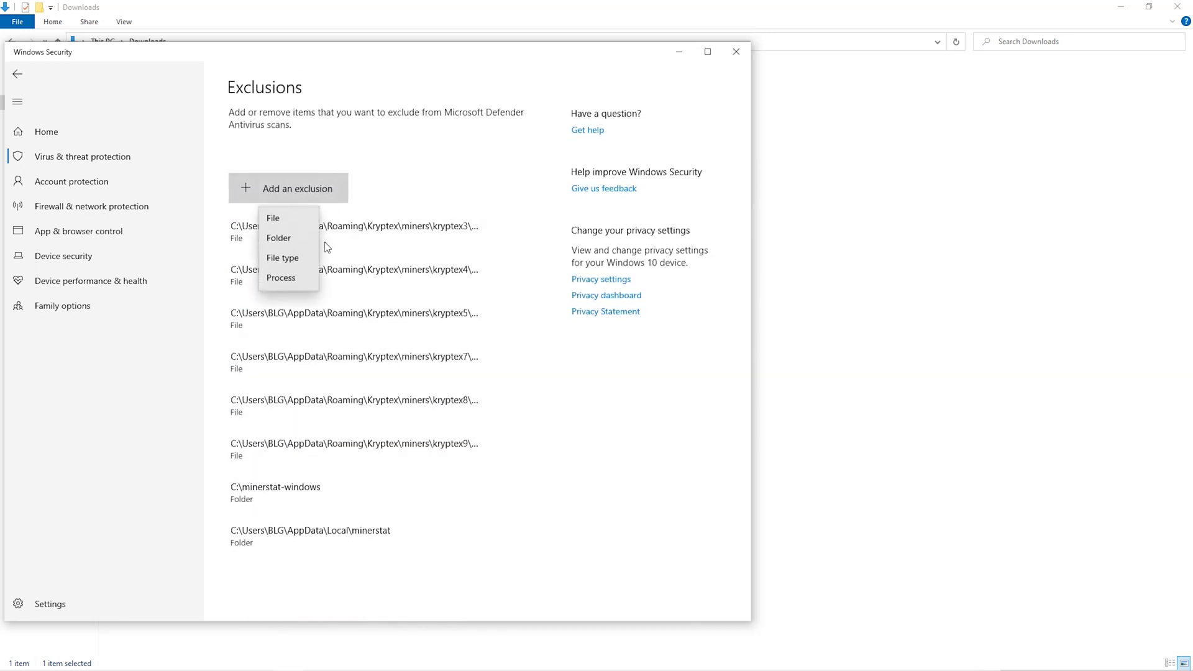
left_click(292, 240)
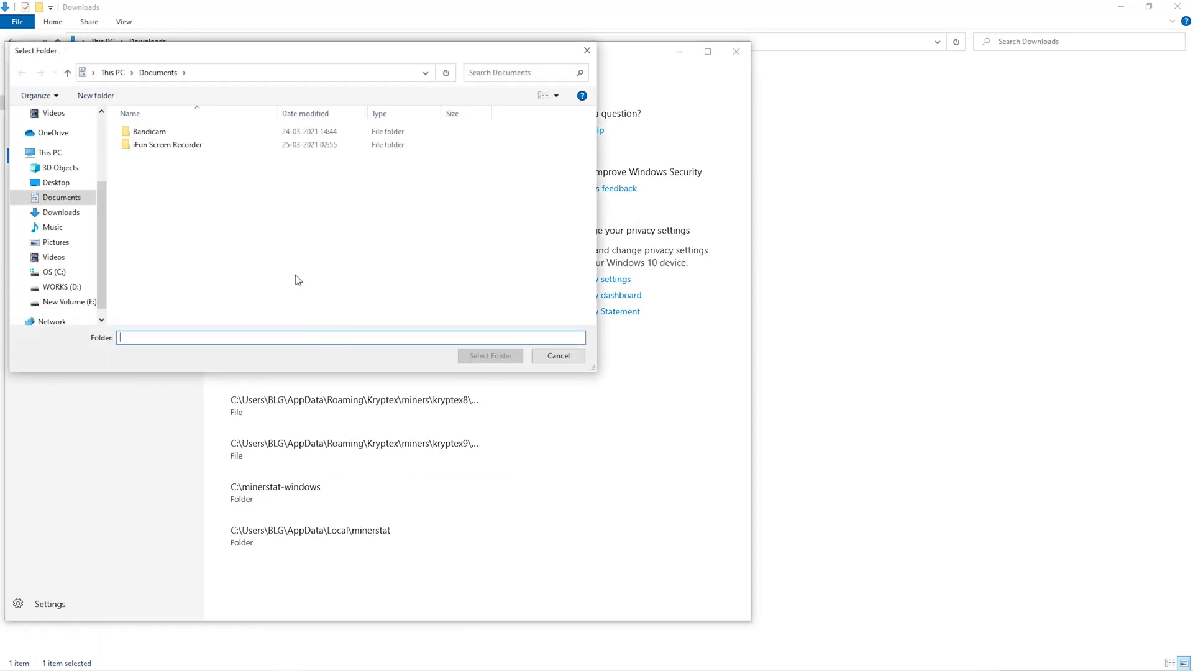
left_click(77, 230)
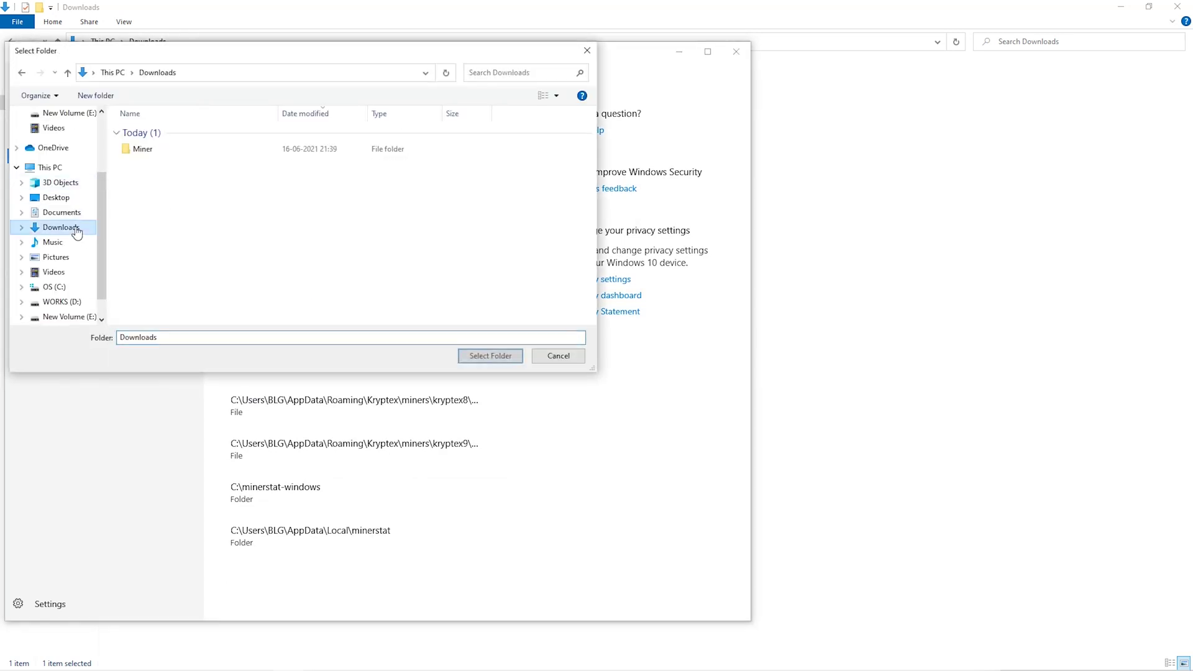
left_click(348, 154)
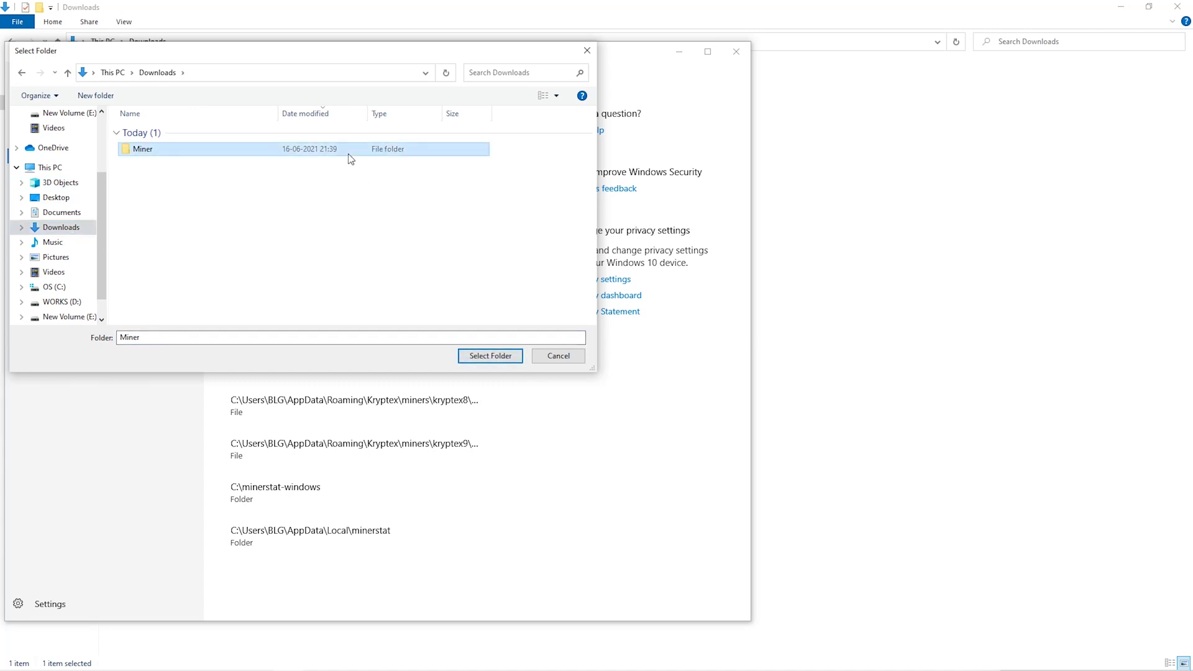
left_click(478, 360)
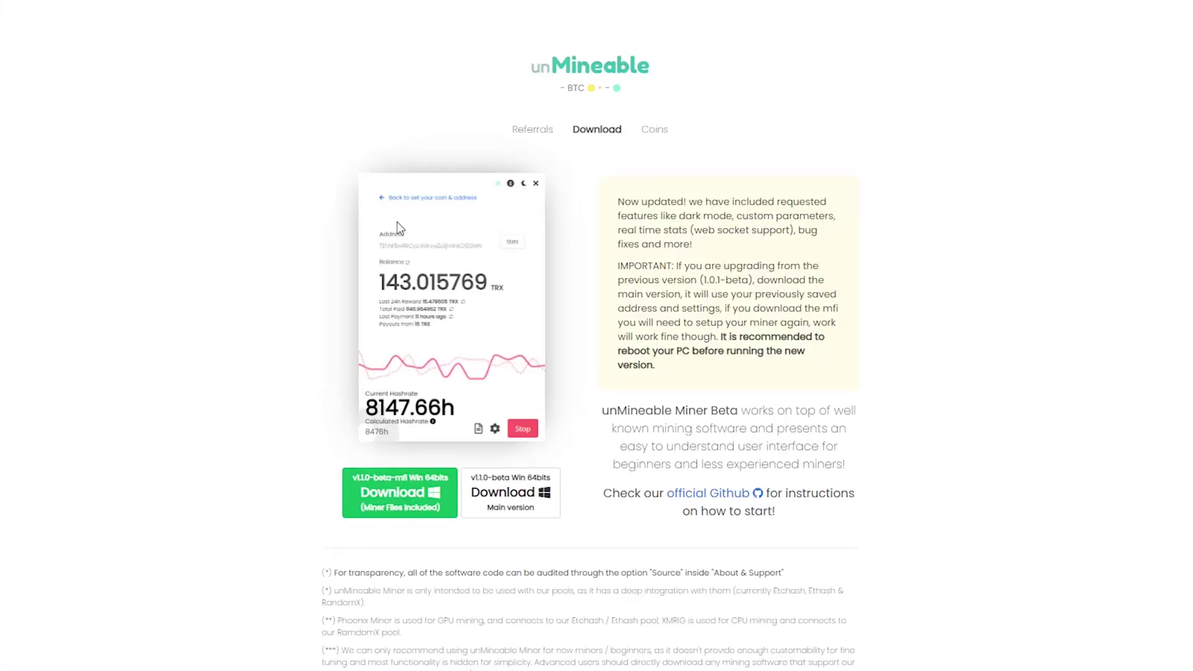
Save the 'Miner Files Included' unMineable zip into Downloads\Miner.
left_click(411, 500)
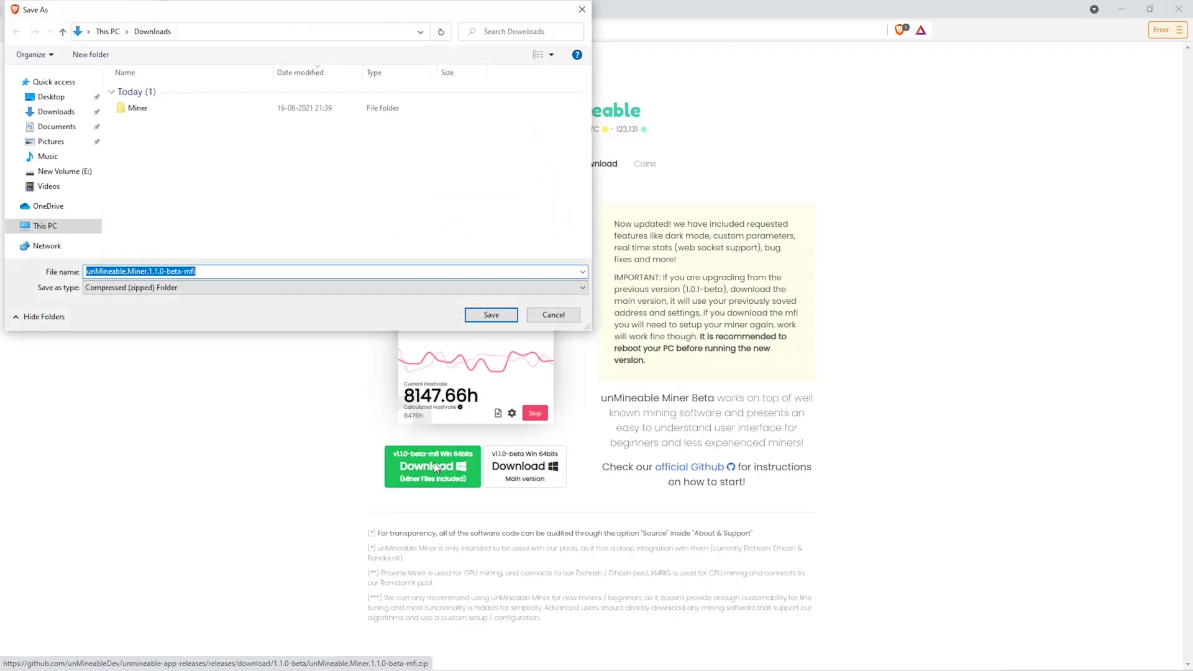
left_click(211, 109)
double_click(210, 110)
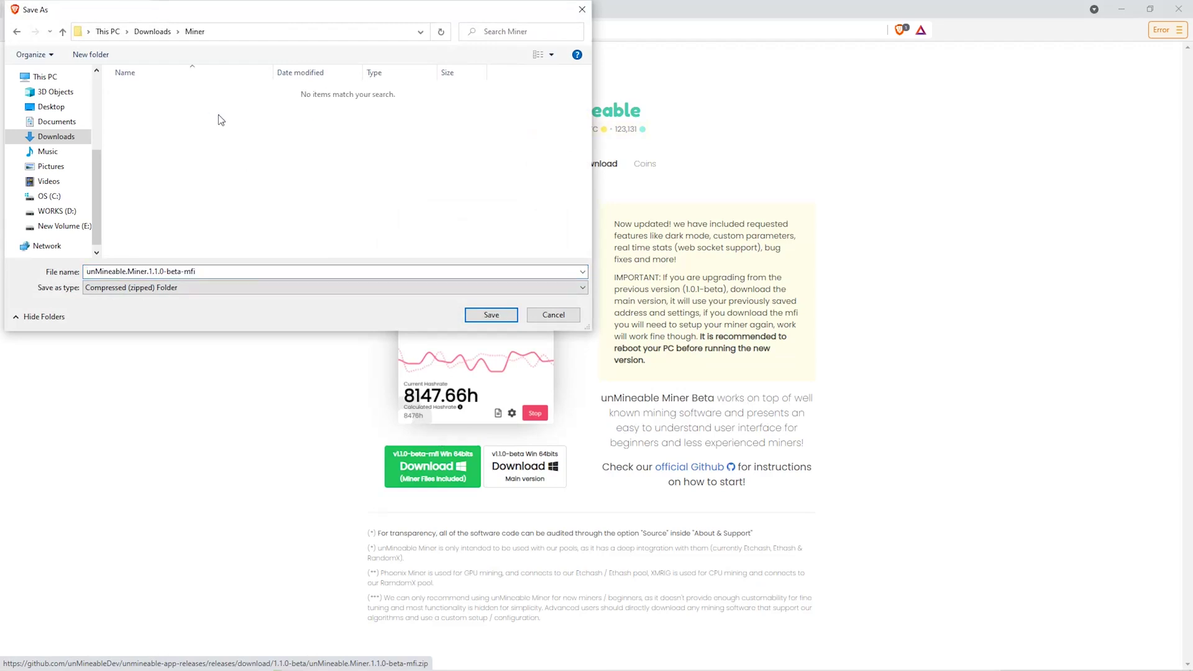
left_click(512, 318)
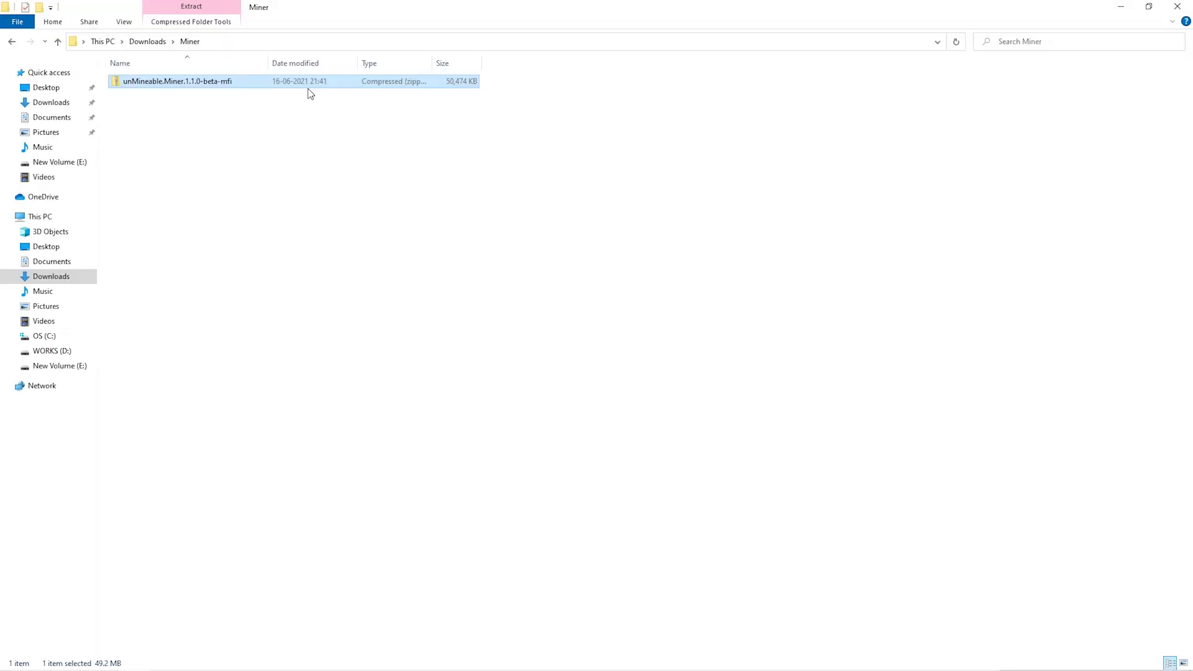
Extract the miner zip with 7-Zip Extract Here and launch unMineable Miner 1.1.0-beta-mfi.
right_click(309, 89)
mouse_move(334, 165)
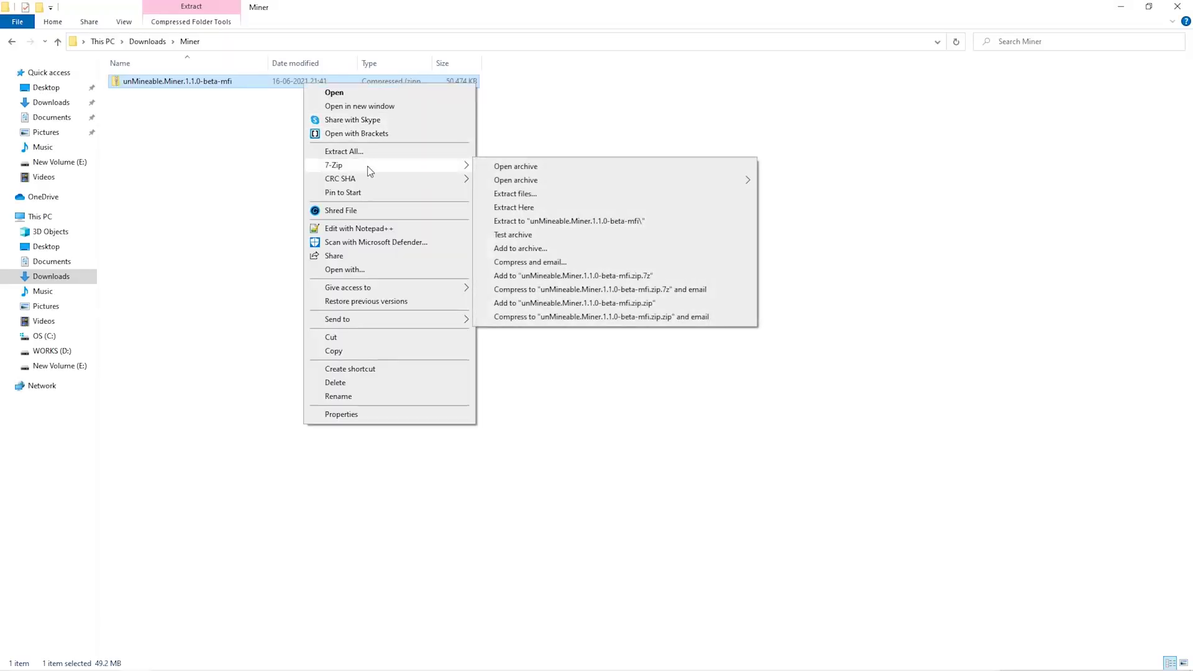
left_click(514, 207)
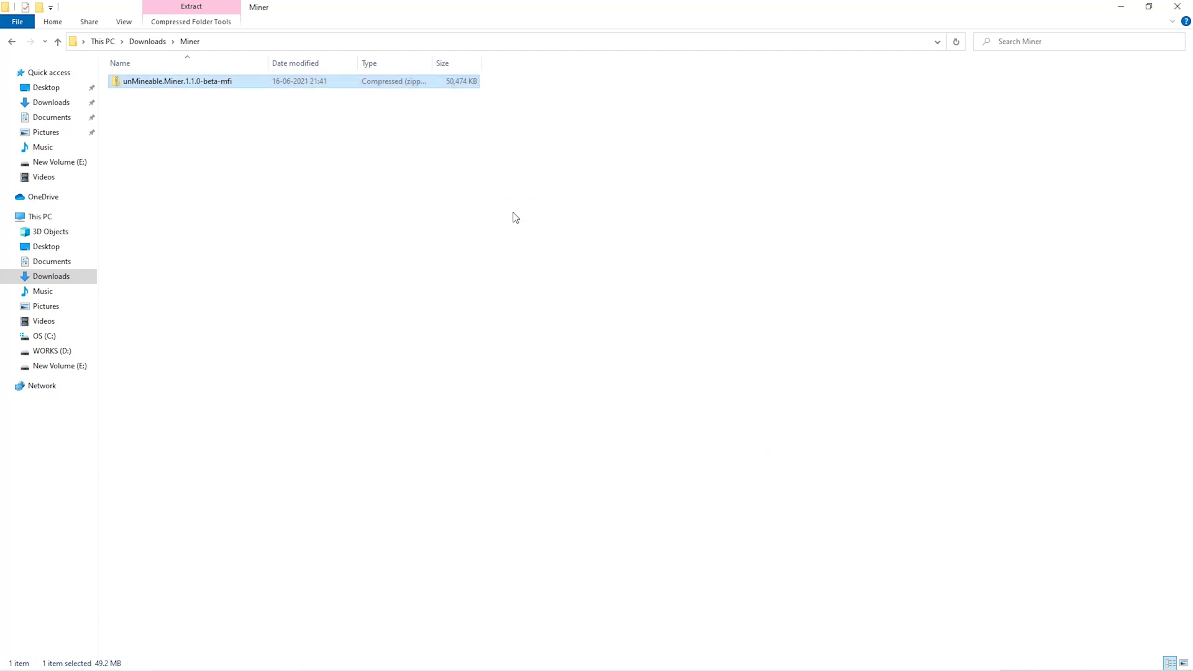
double_click(294, 83)
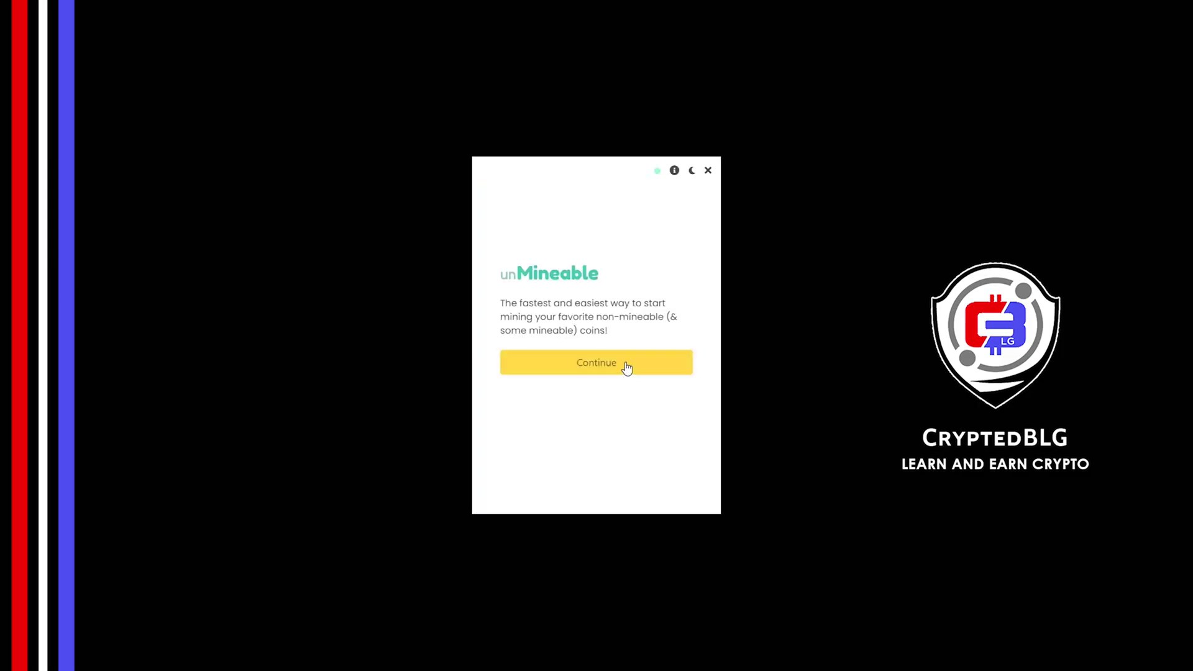
Begin miner setup and settle on Graphics Card (GPU) as the mining hardware.
left_click(626, 366)
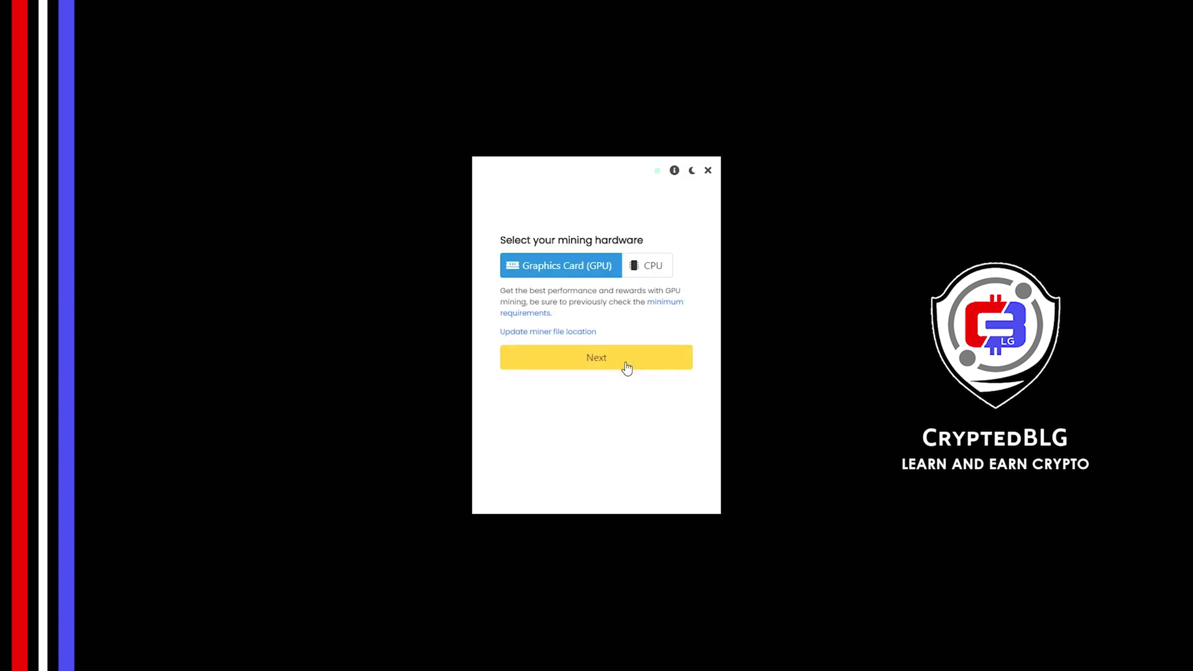
left_click(644, 271)
left_click(642, 273)
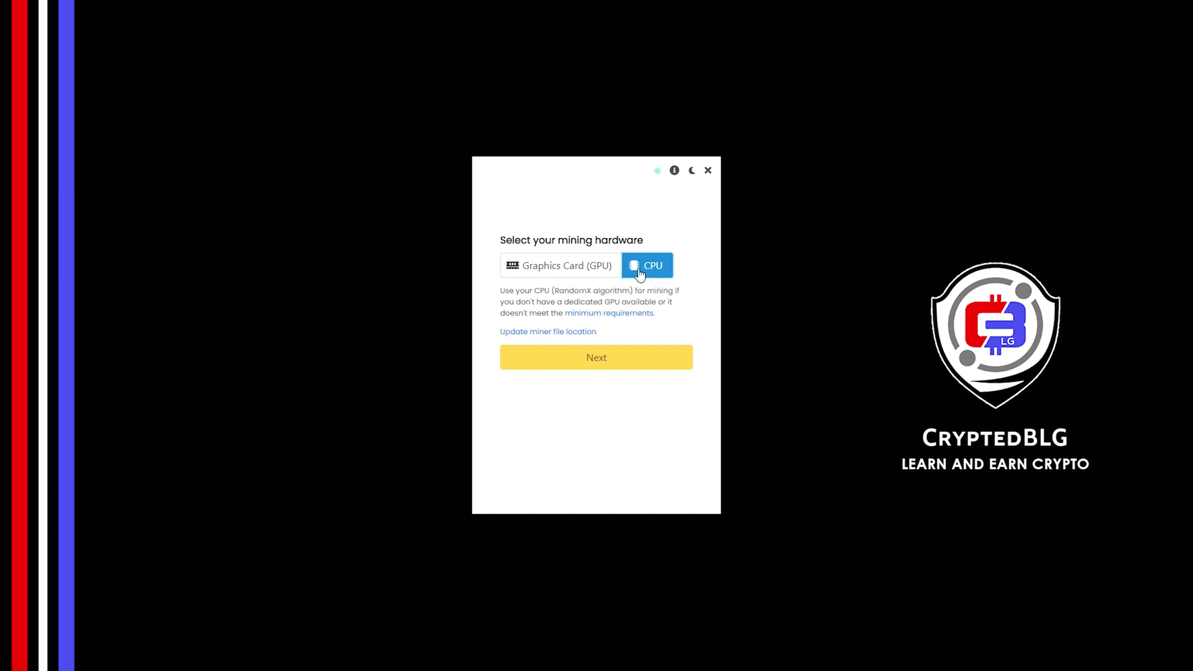
left_click(576, 276)
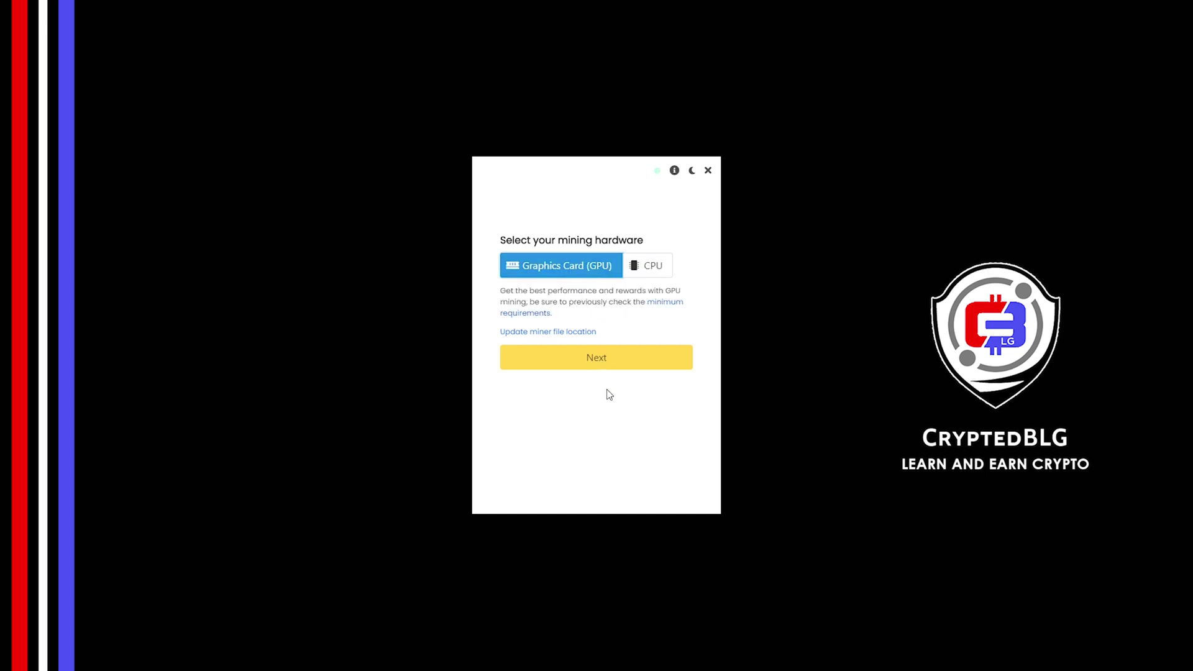
Filter the coin list with 'rese' and select Reserve Rights (RSR).
left_click(568, 362)
left_click(551, 266)
type("re")
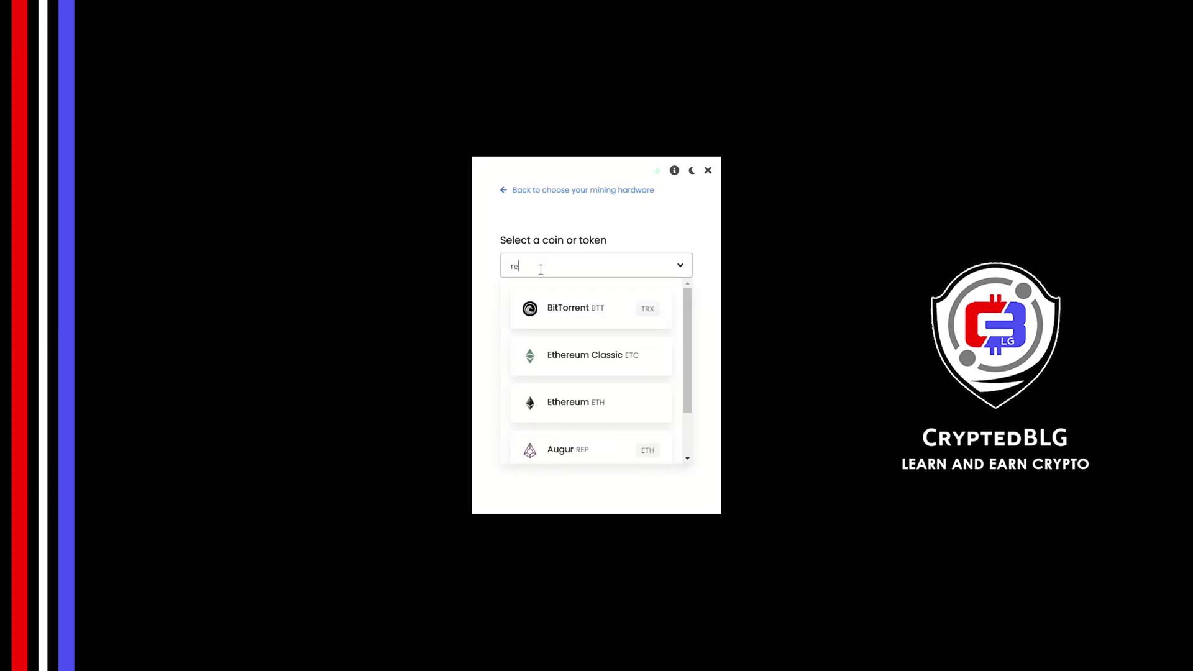
type("se")
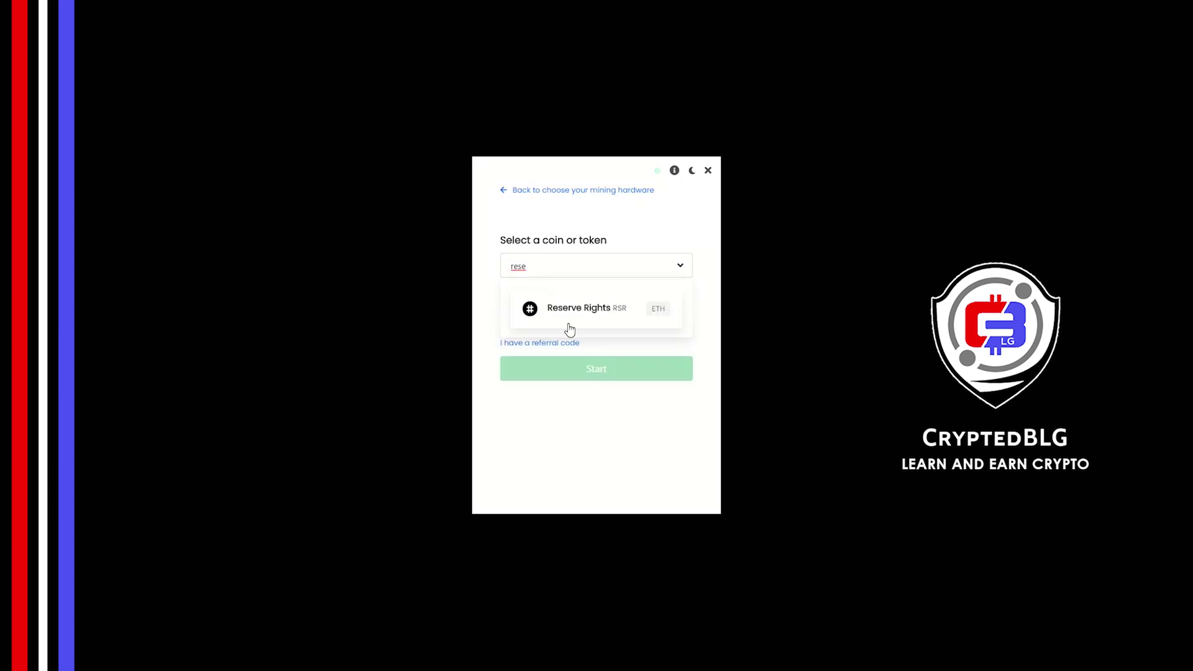
left_click(567, 321)
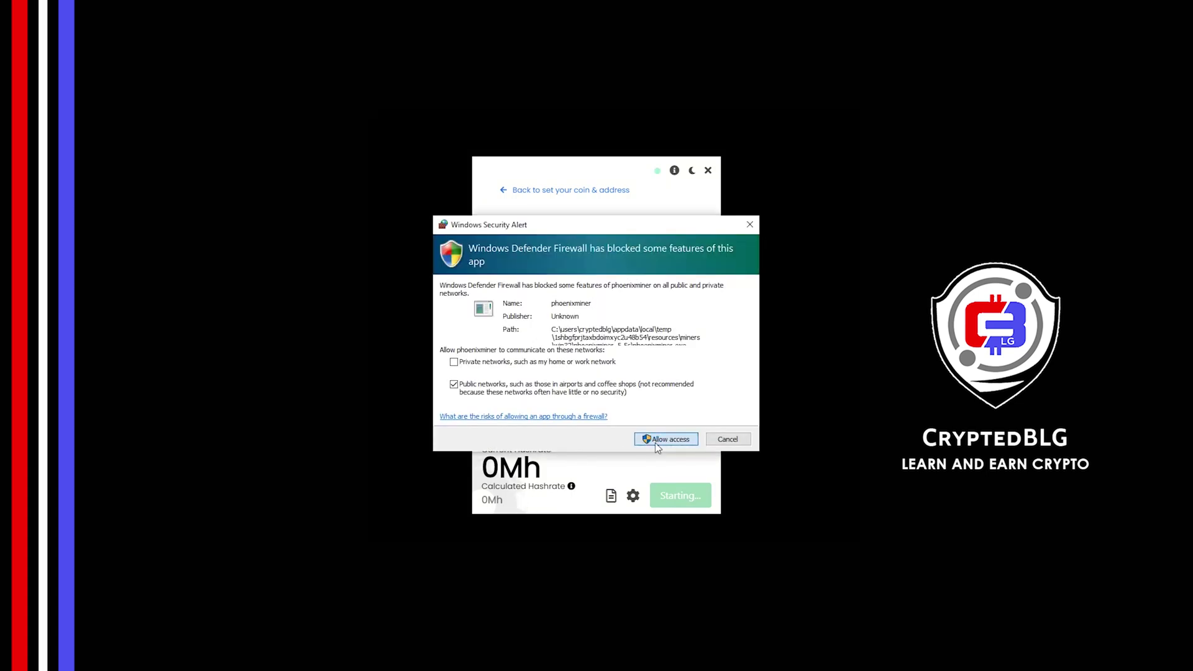
Allow unMineable Miner through the Windows Defender Firewall.
left_click(656, 443)
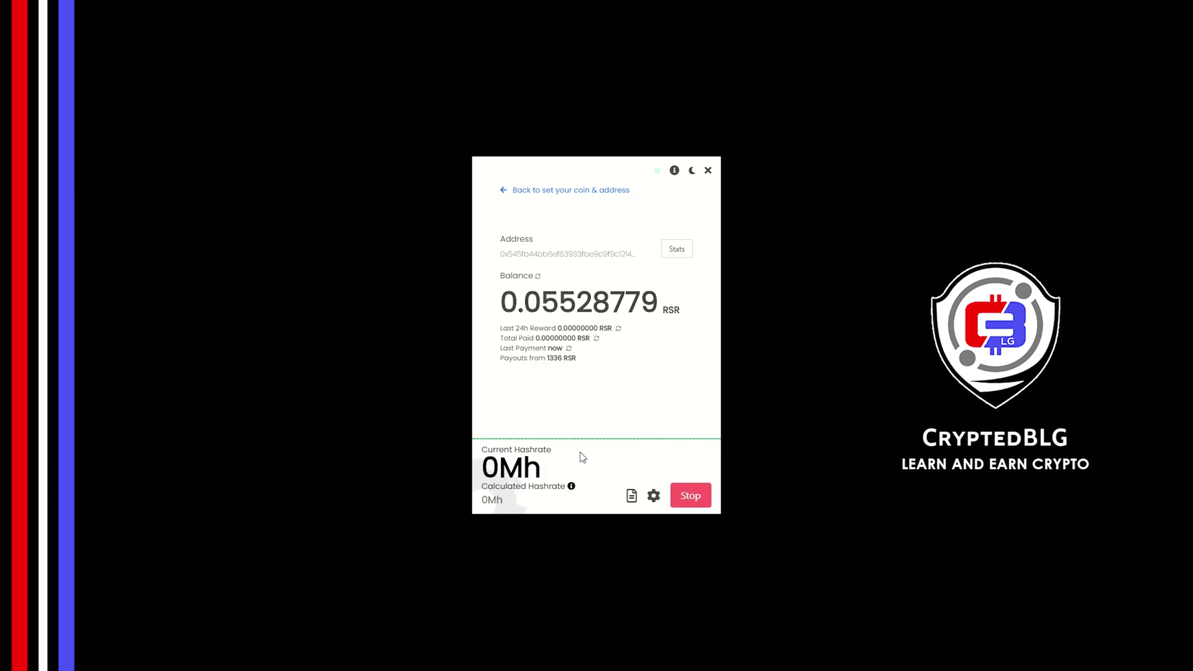
Confirm worker name blg-miner and referral code aeto-7zn6 in settings, then Save & Restart.
left_click(653, 496)
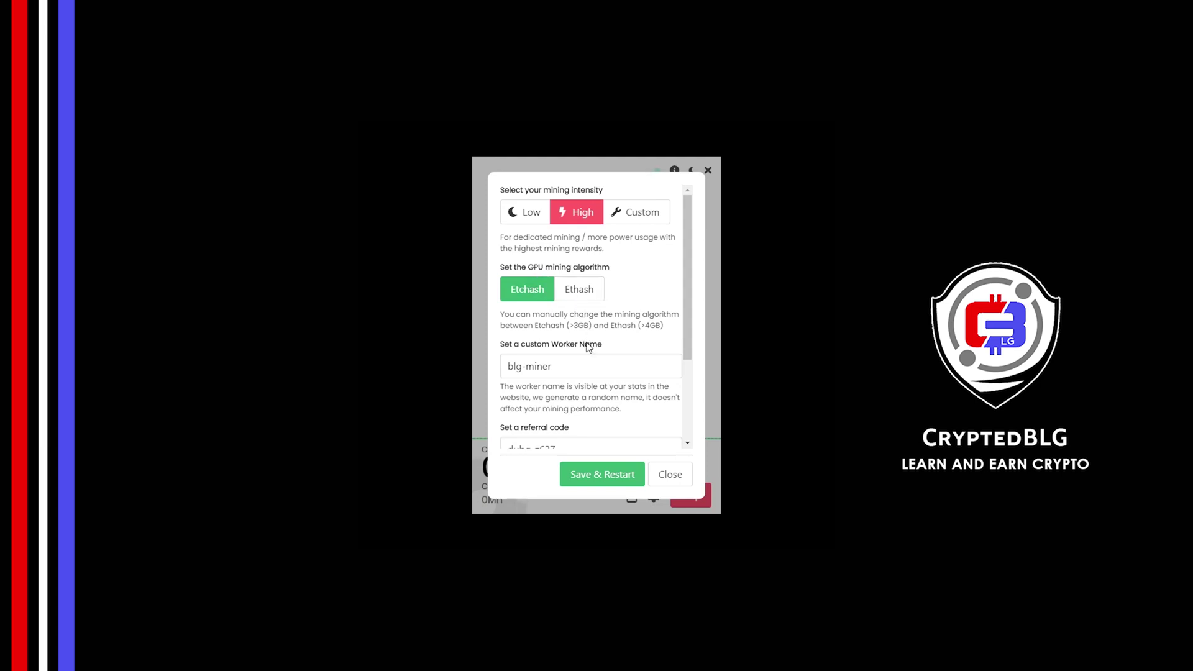
left_click_drag(589, 362, 497, 377)
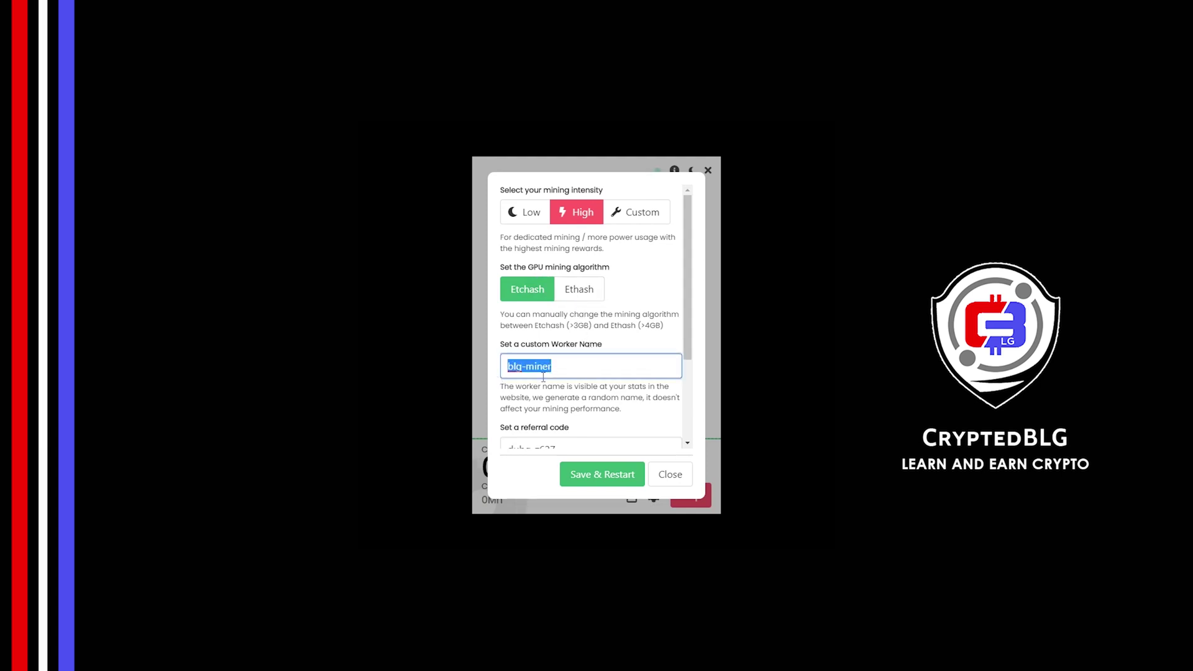
left_click(570, 392)
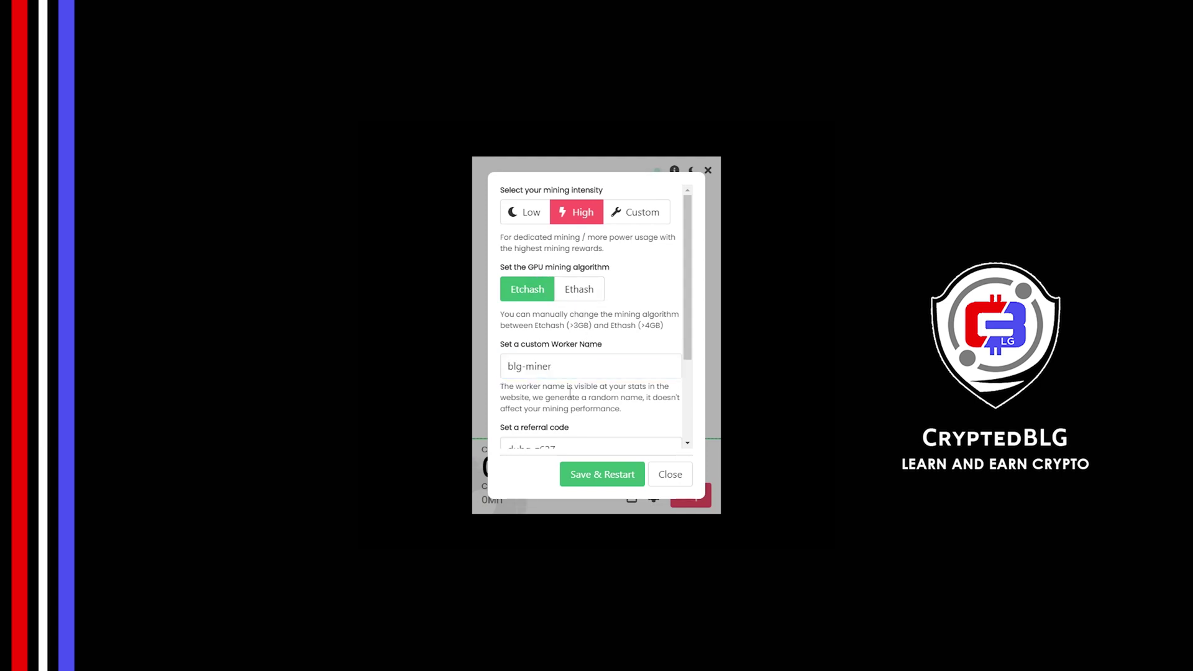
scroll(590, 325, "down", 3)
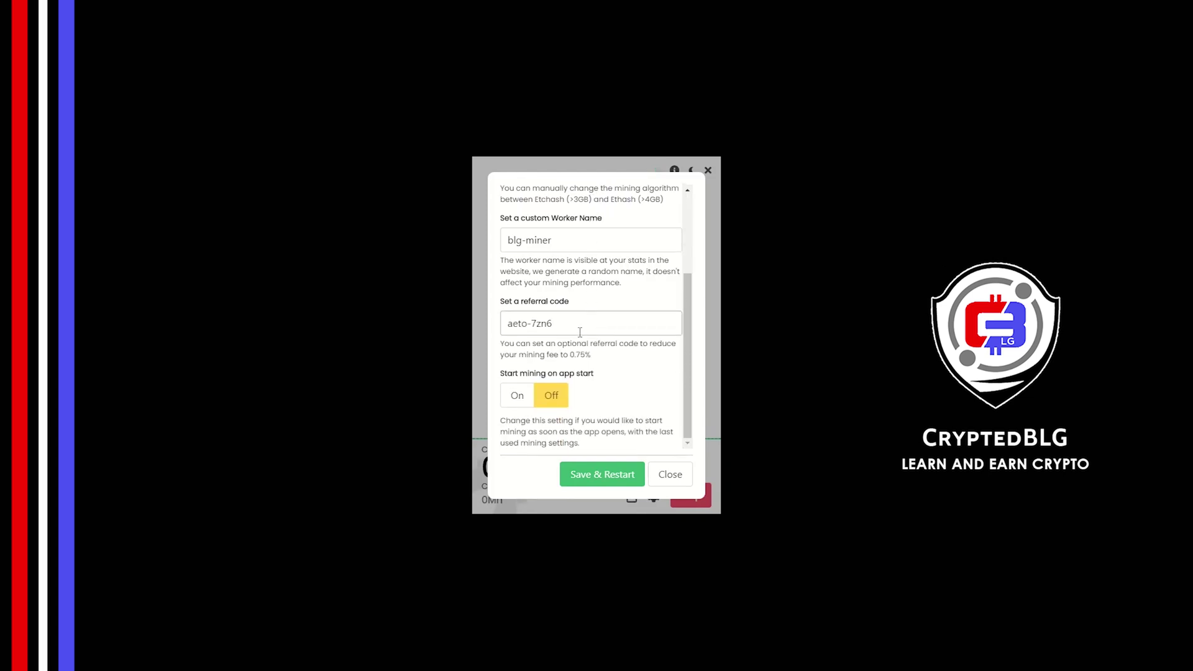
left_click(557, 322)
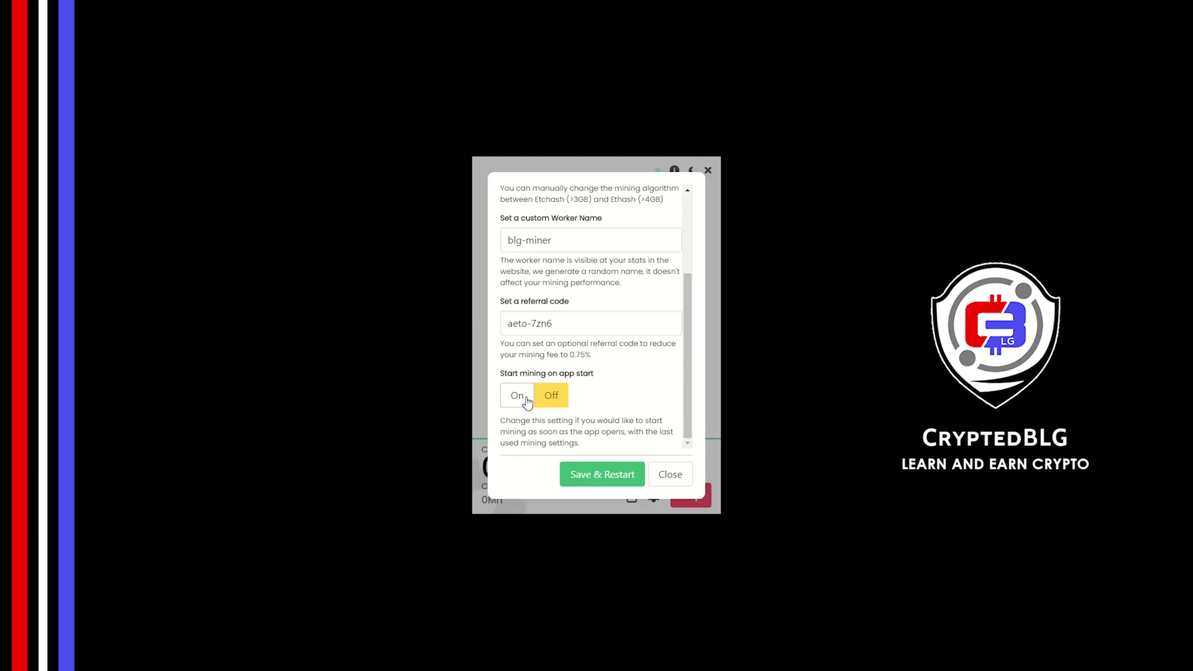
left_click(591, 476)
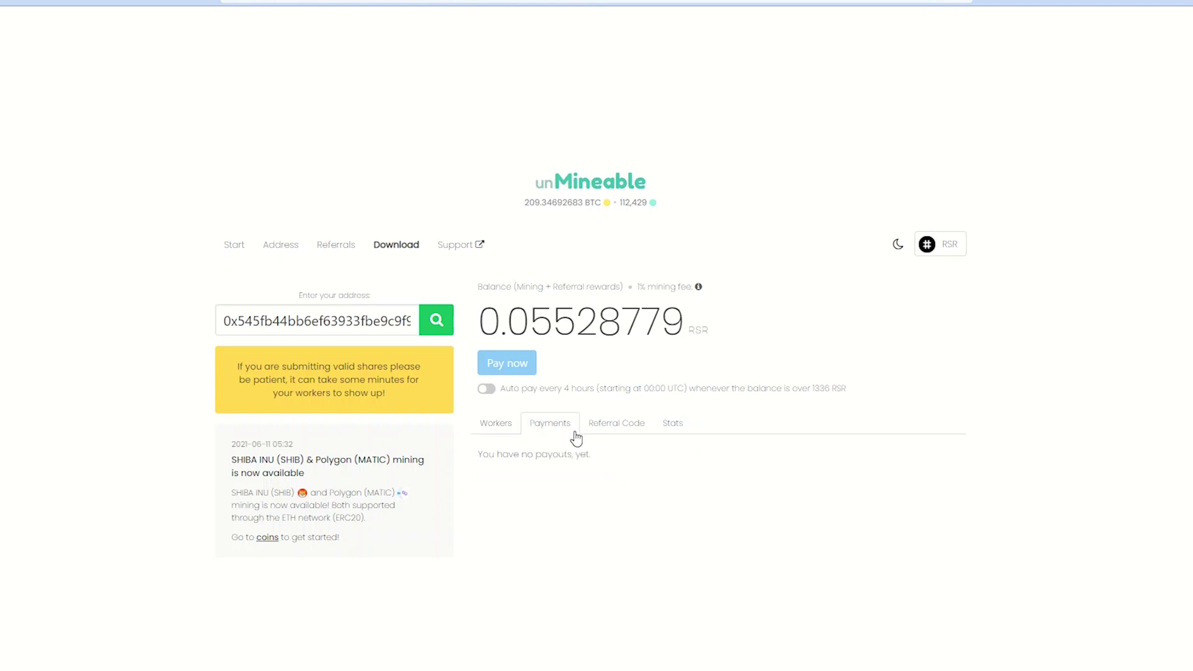
Check the RSR account's Referral Code and Stats tabs on the unMineable site.
left_click(614, 430)
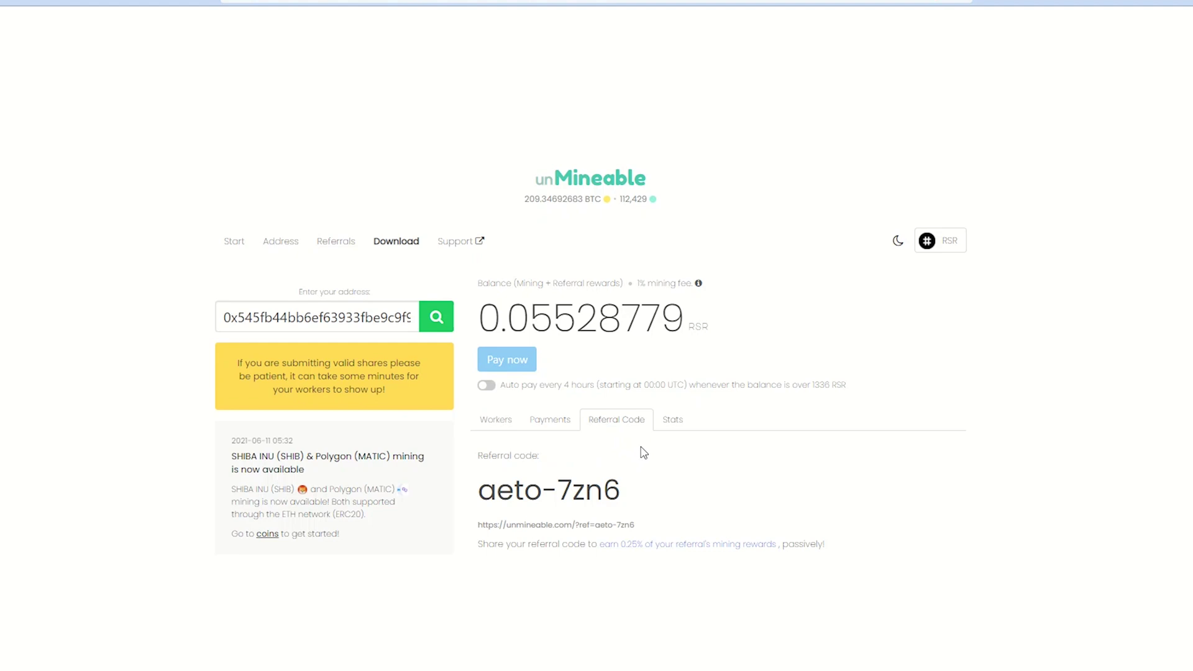
left_click(673, 428)
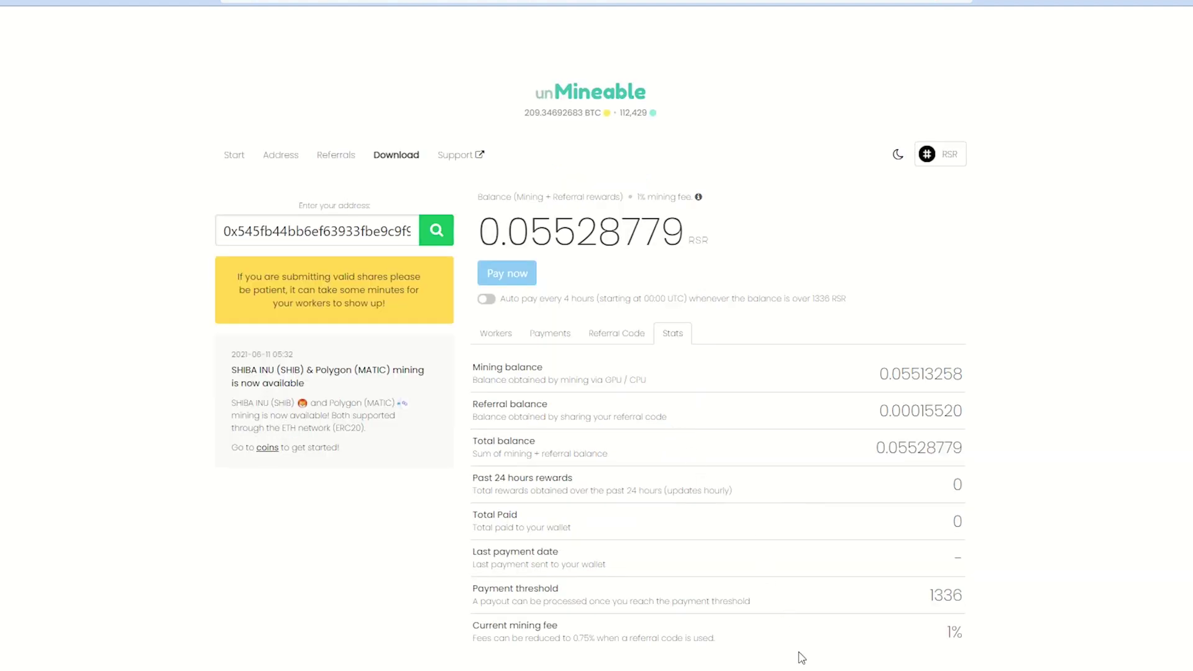